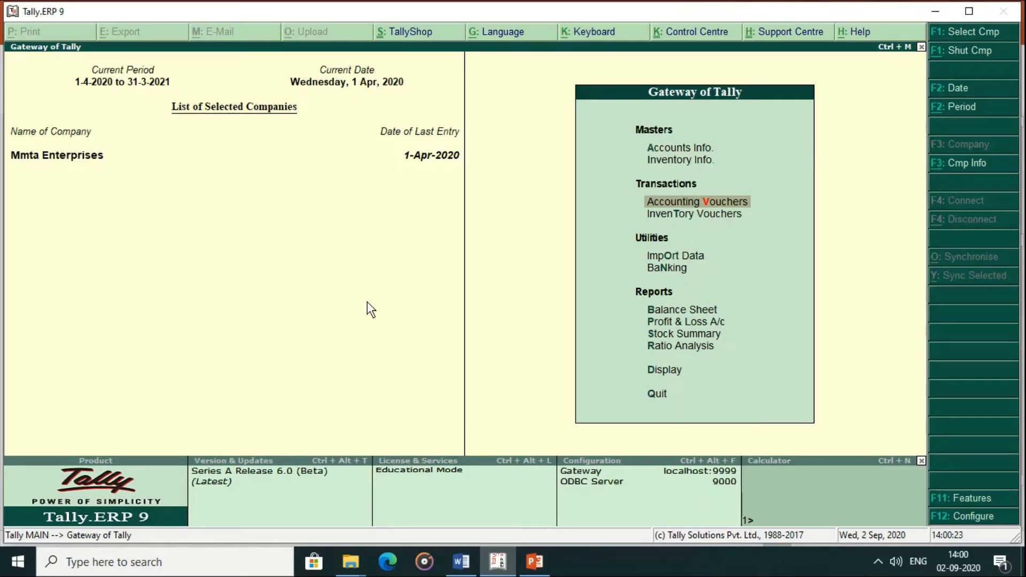
# Step: Check the list of ledgers available for alteration, including HDFC Bank A/c
pyautogui.press('Up')
pyautogui.press('Up')
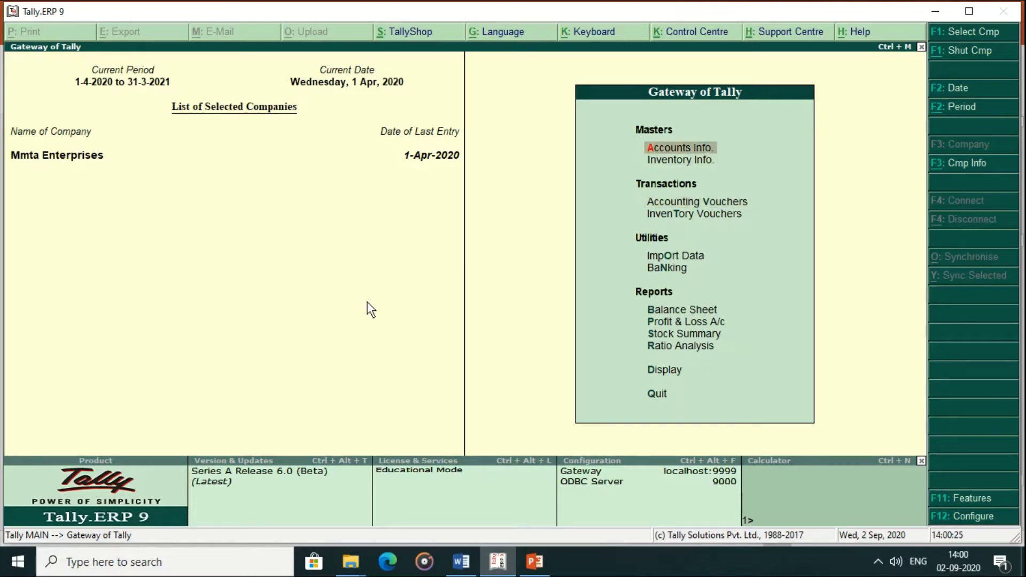
pyautogui.press('Return')
pyautogui.press('Down')
pyautogui.press('Return')
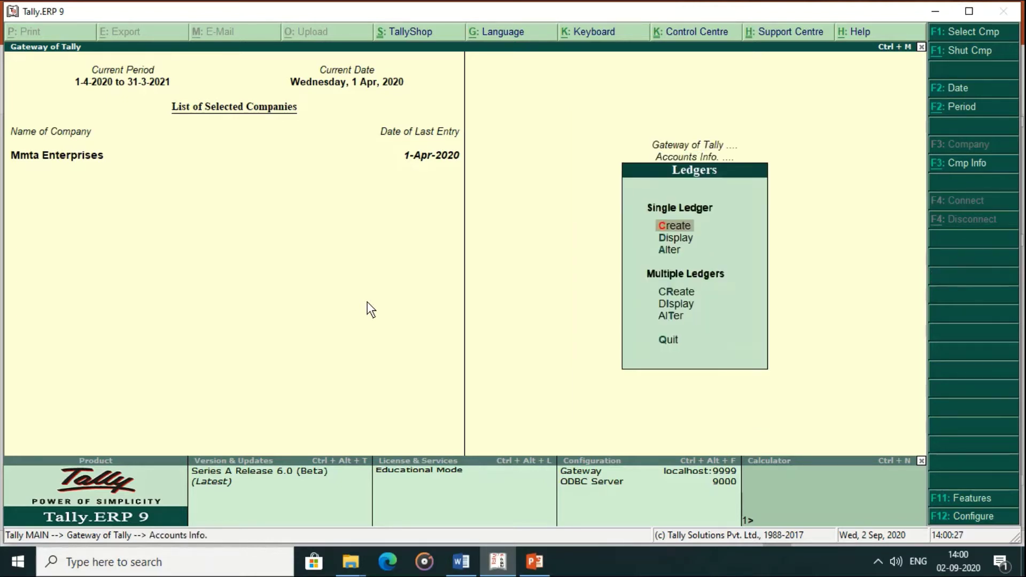
pyautogui.press('Down')
pyautogui.press('Down')
pyautogui.press('Return')
pyautogui.press('Down')
pyautogui.press('Down')
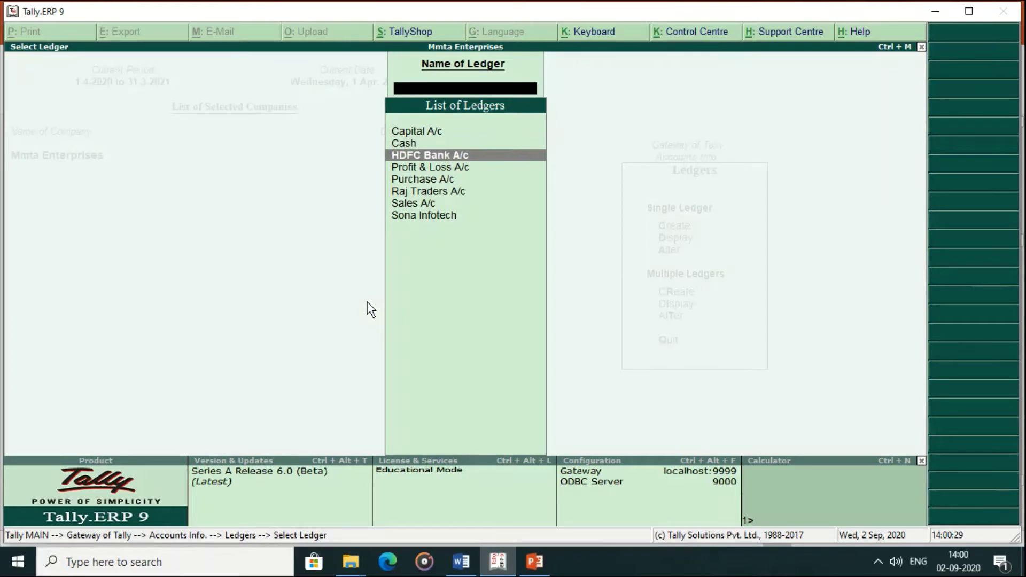
pyautogui.press('Escape')
pyautogui.press('Escape')
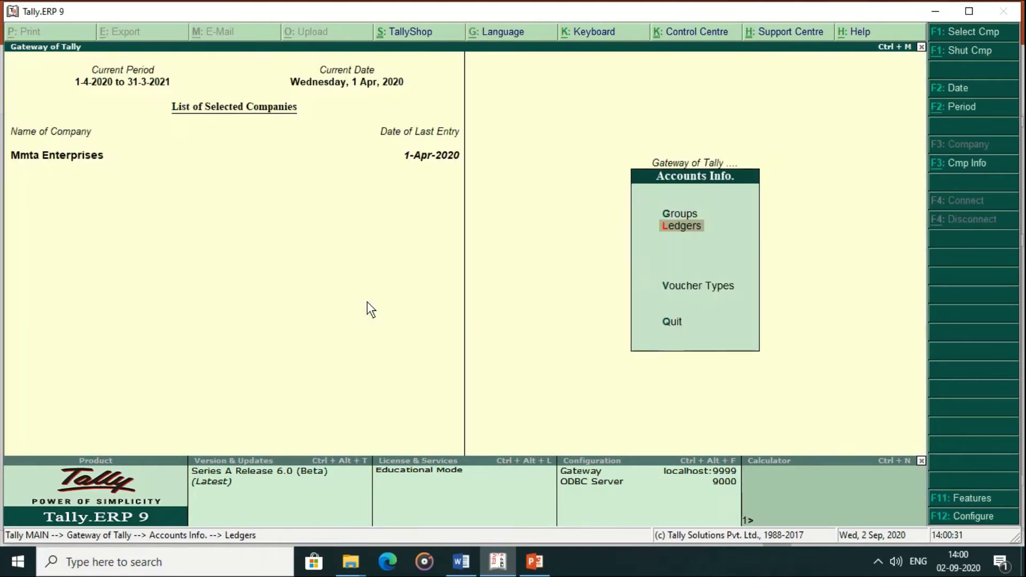
pyautogui.press('Escape')
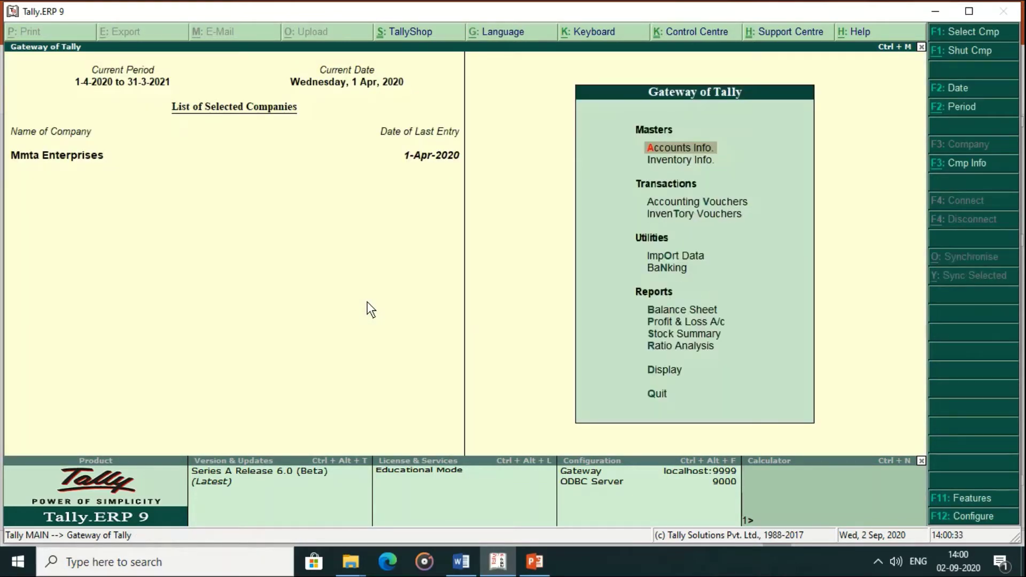
# Step: Start a payment voucher that debits Raj Traders A/c with 20000
pyautogui.press('Down')
pyautogui.press('Down')
pyautogui.press('Down')
pyautogui.press('Up')
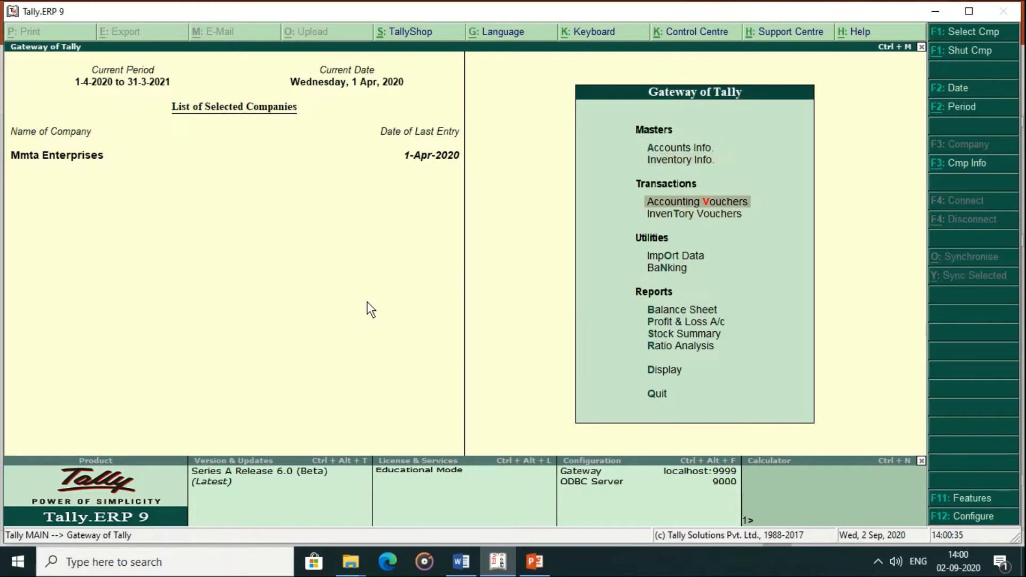
pyautogui.press('Return')
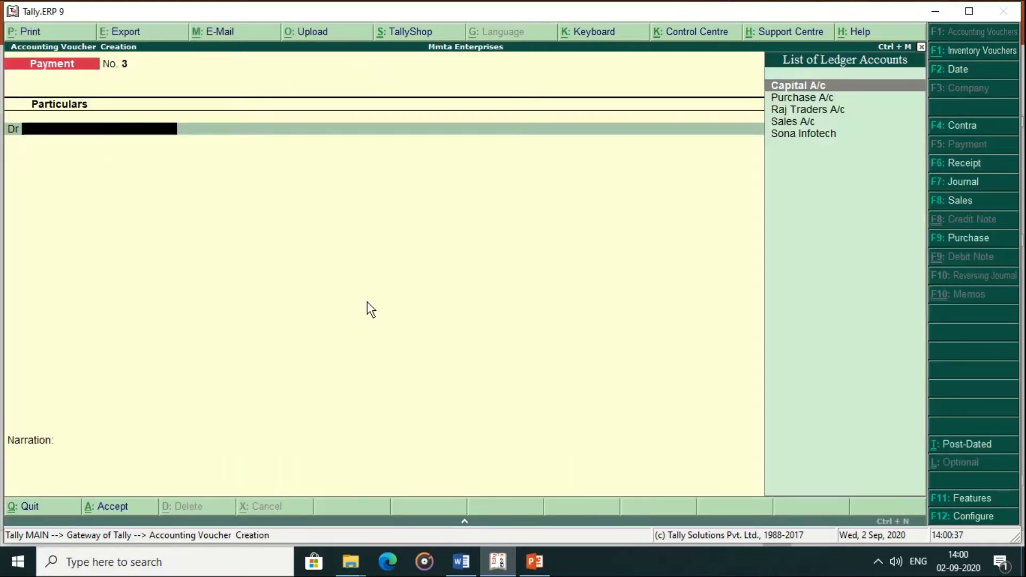
pyautogui.press('Down')
pyautogui.press('Down')
pyautogui.press('Return')
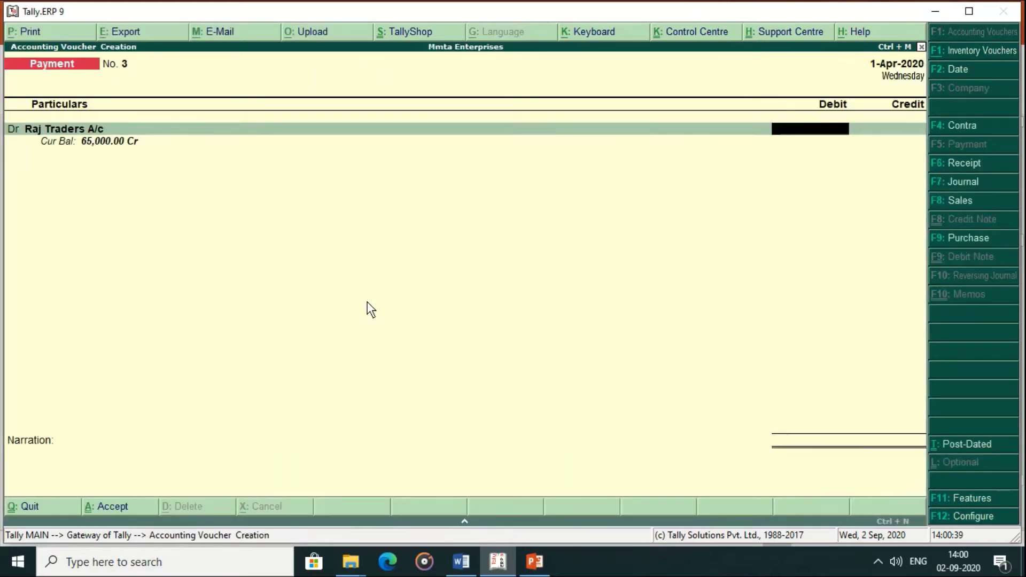
pyautogui.write('20000')
# Step: Set the payment voucher date to 1-5-2020
pyautogui.press('F2')
pyautogui.write('1-5')
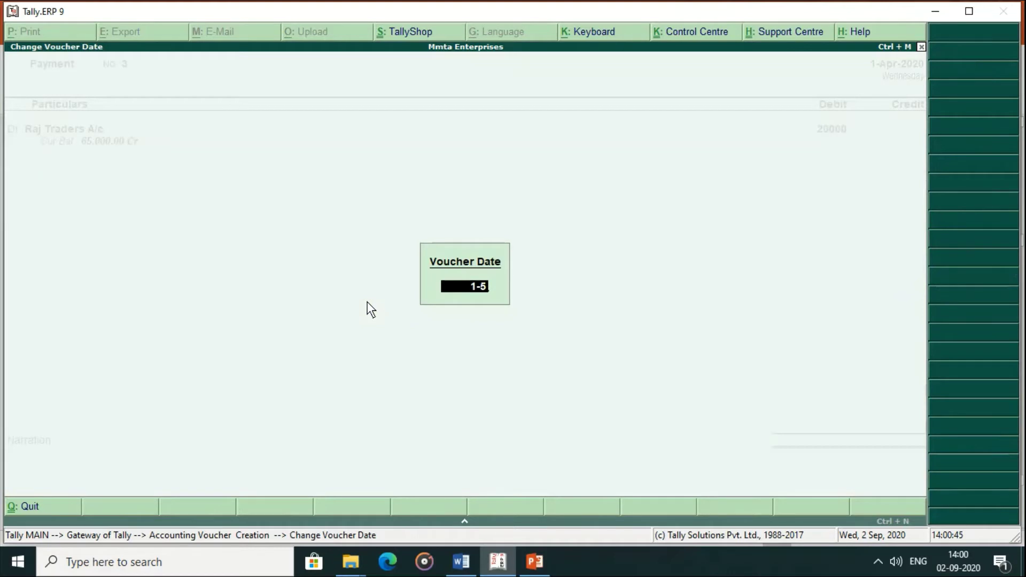
pyautogui.press('Return')
# Step: Allocate the 20,000 payment to Raj Traders A/c as Agst Ref against bill 1
pyautogui.press('Return')
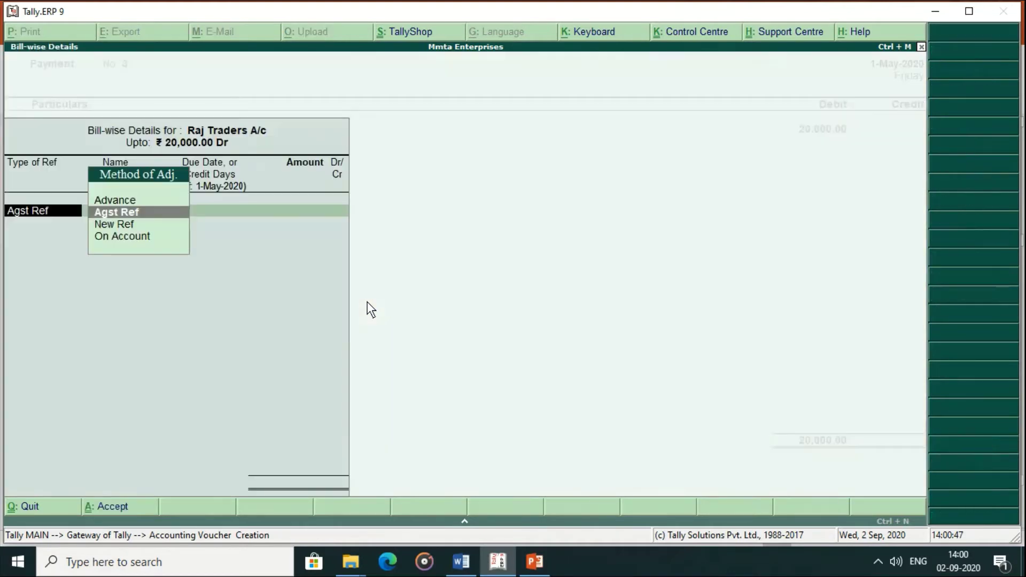
pyautogui.press('Return')
pyautogui.press('Return')
pyautogui.press('Return')
pyautogui.press('Return')
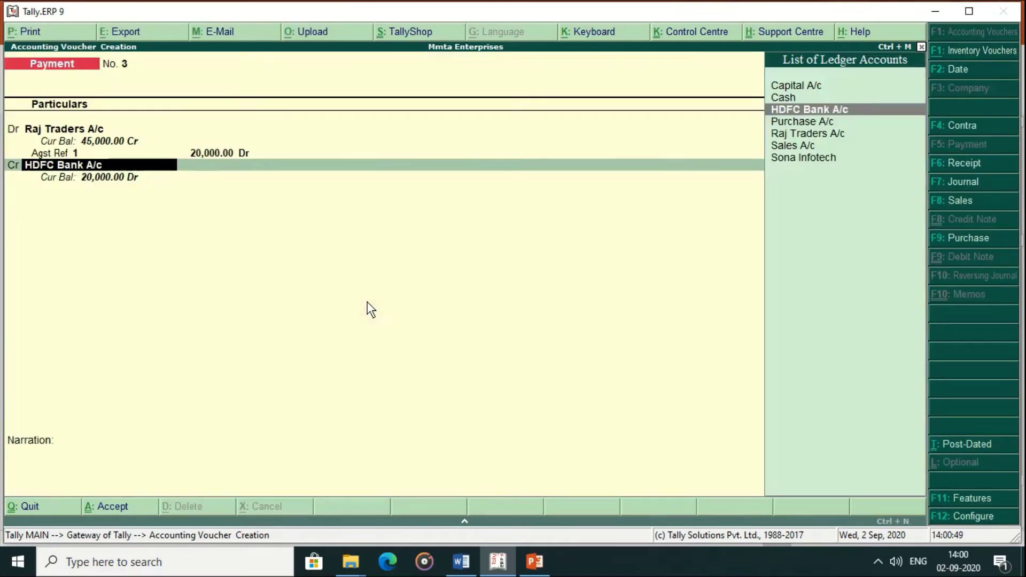
# Step: Credit HDFC Bank A/c with 20,000 by cheque 000002 dated 1-May-2020
pyautogui.press('Return')
pyautogui.press('Return')
pyautogui.press('Return')
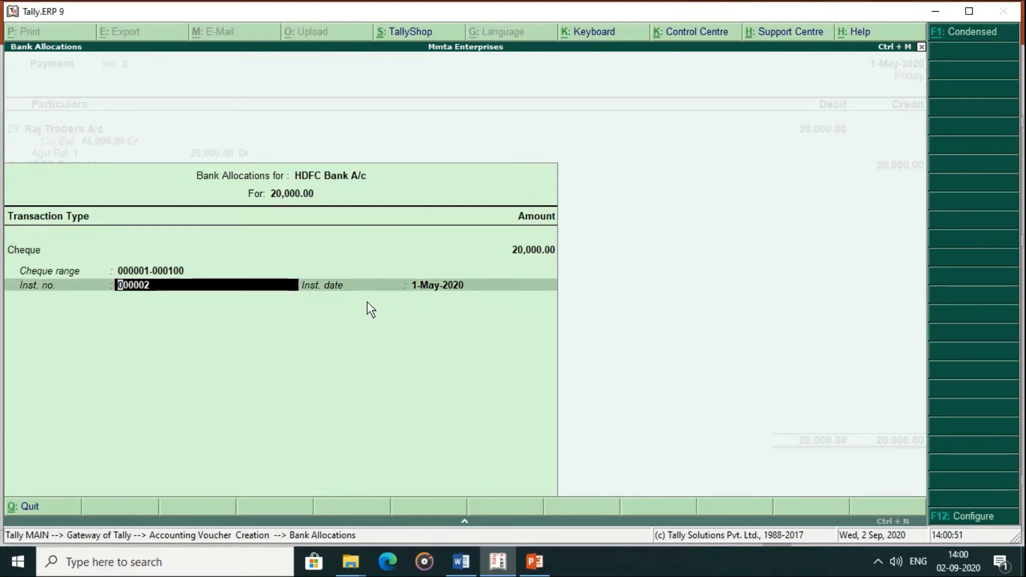
pyautogui.press('Return')
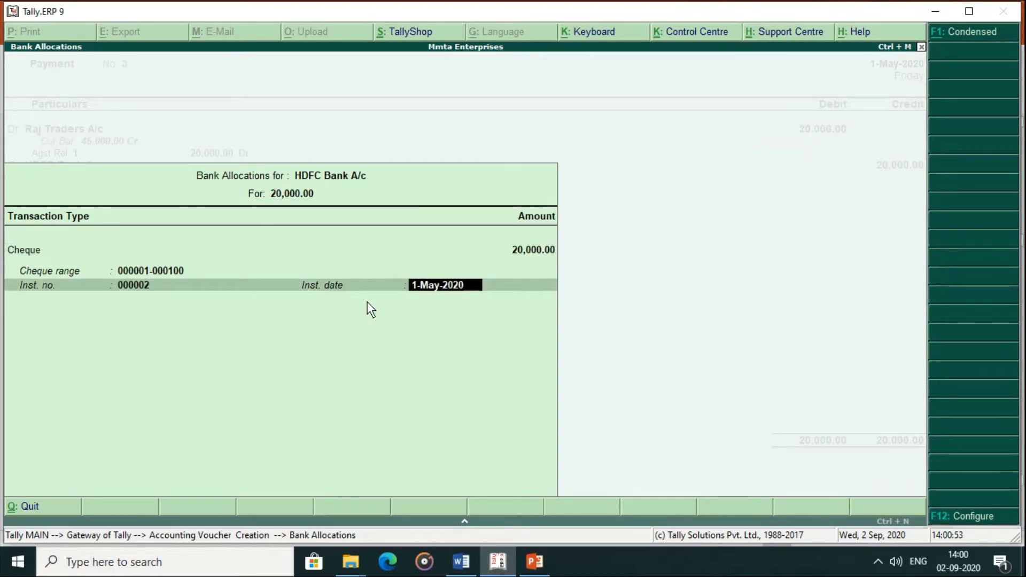
pyautogui.press('Return')
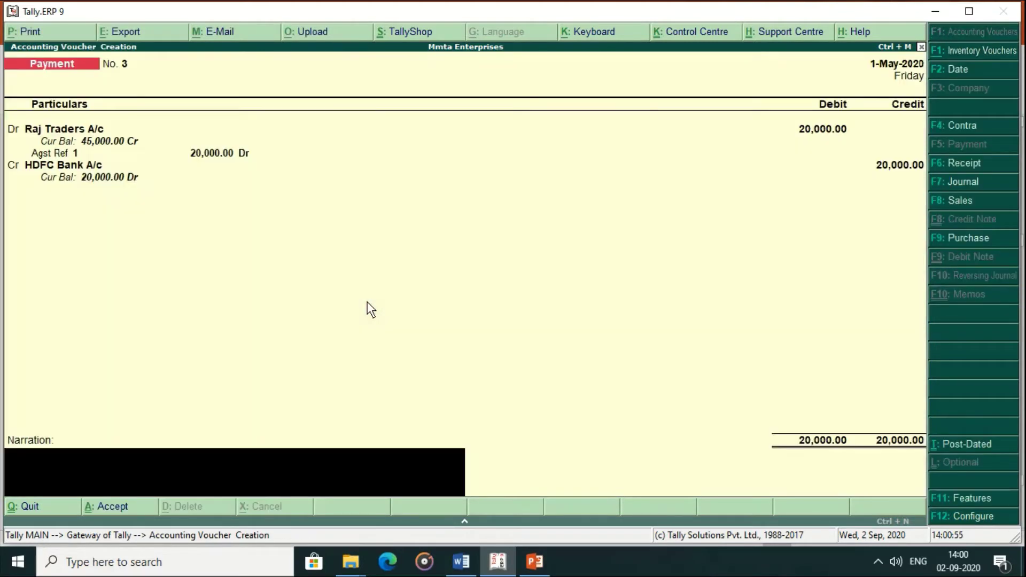
# Step: Save the Raj Traders payment voucher with a blank narration and preview its cheque
pyautogui.press('Return')
pyautogui.press('Return')
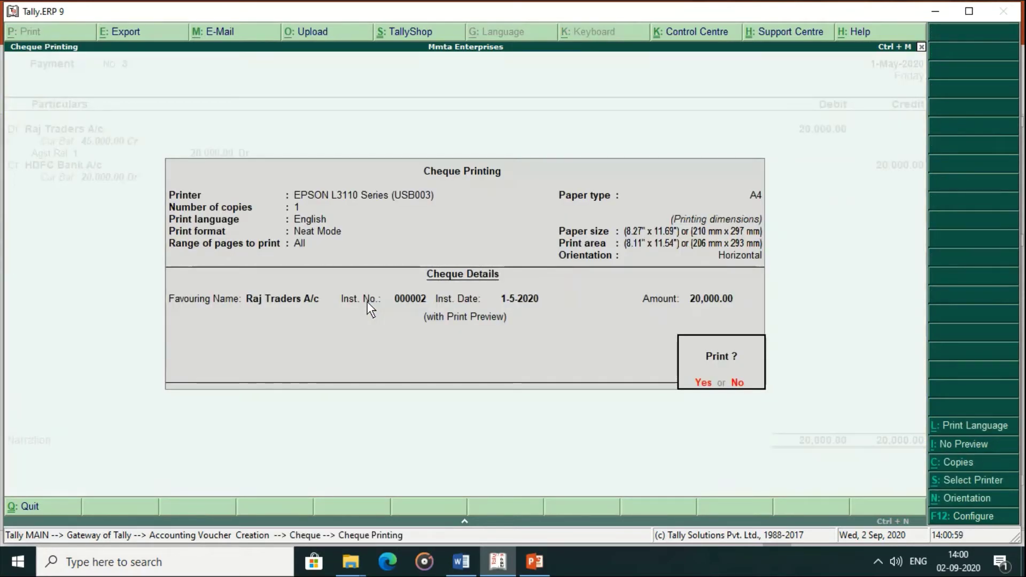
pyautogui.press('Return')
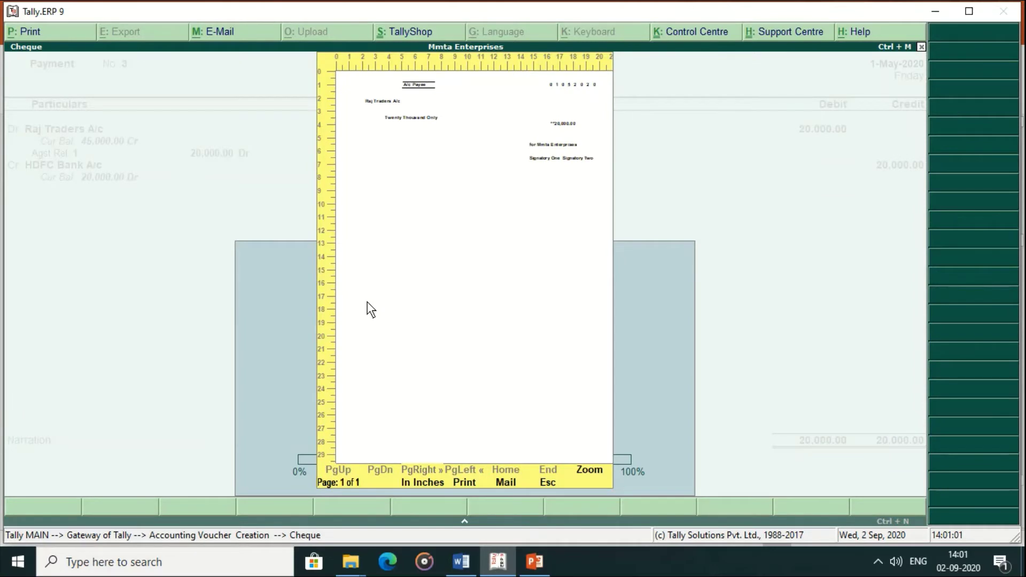
pyautogui.press('Escape')
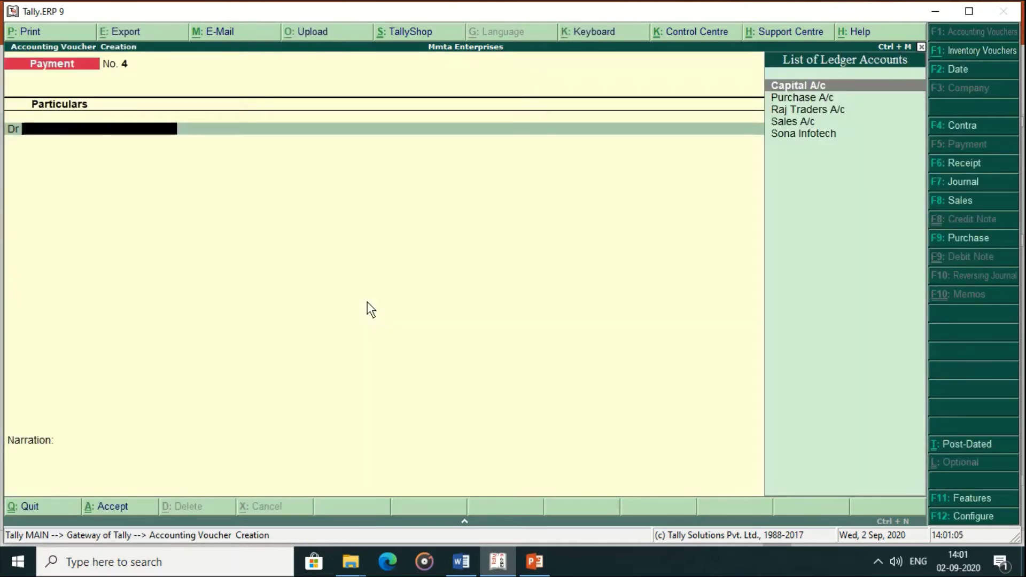
# Step: Set the date of the next payment voucher to 2-5-2020
pyautogui.press('F2')
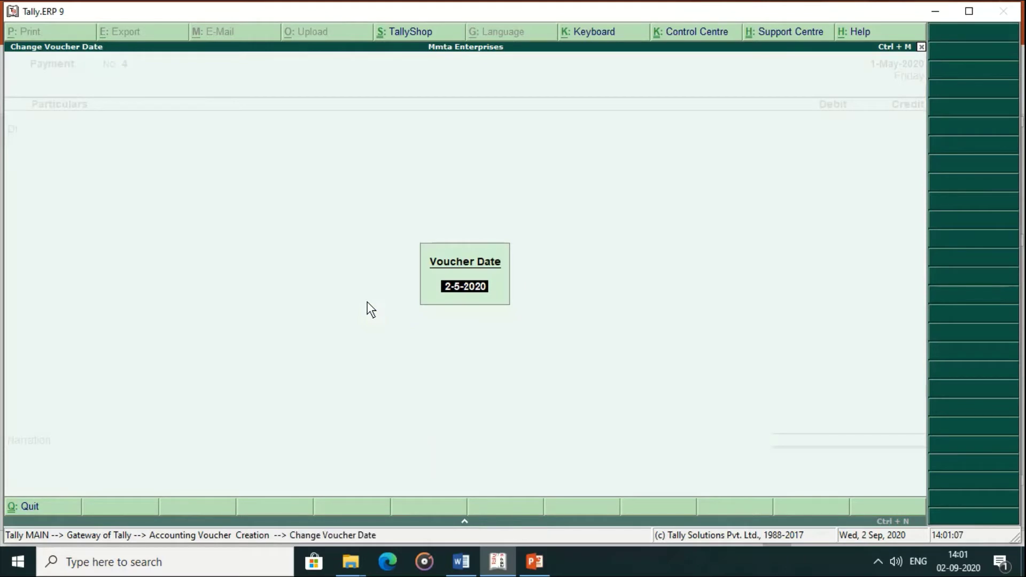
pyautogui.press('Return')
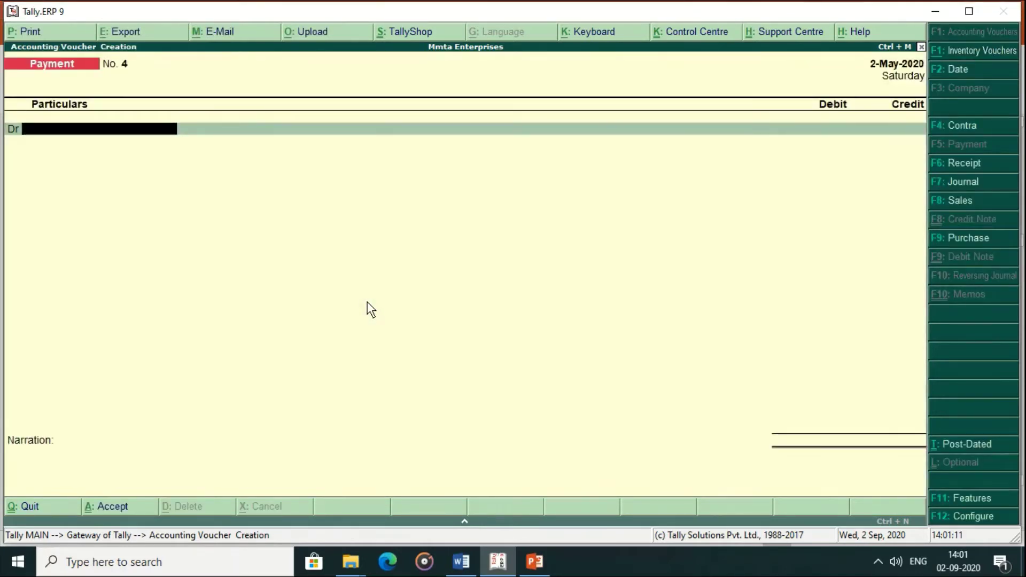
pyautogui.write('Sal')
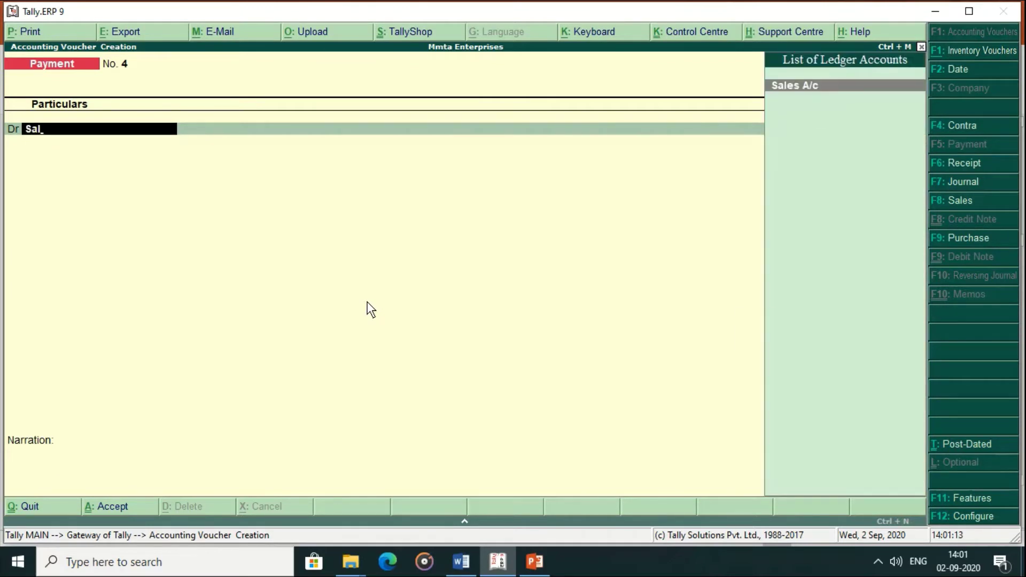
pyautogui.press('BackSpace')
pyautogui.press('BackSpace')
pyautogui.press('BackSpace')
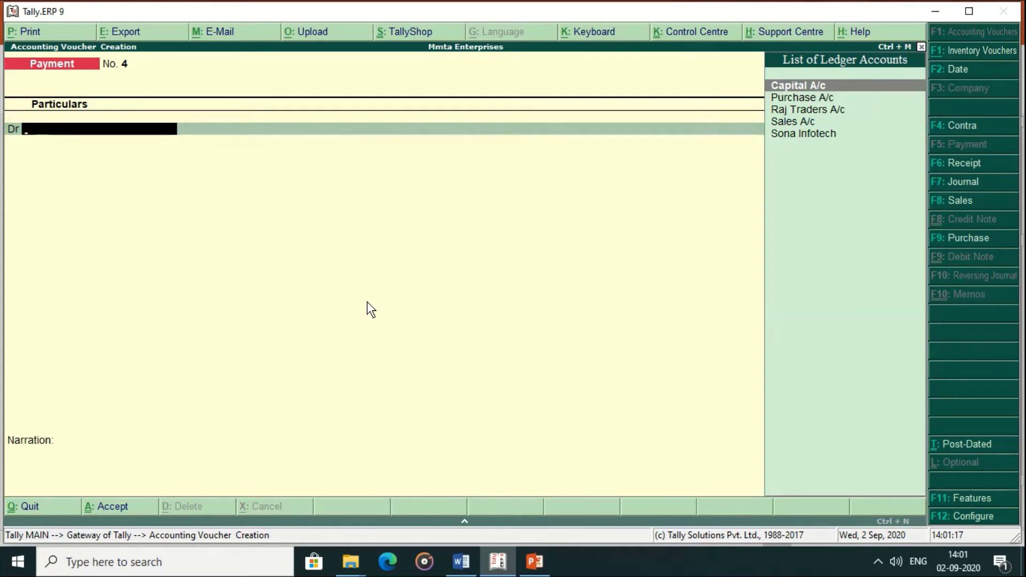
# Step: Create the ledger Rent A/c under Indirect Expenses from within the payment voucher's debit line
pyautogui.hotkey('alt', 'c')
pyautogui.write('Rent A/c')
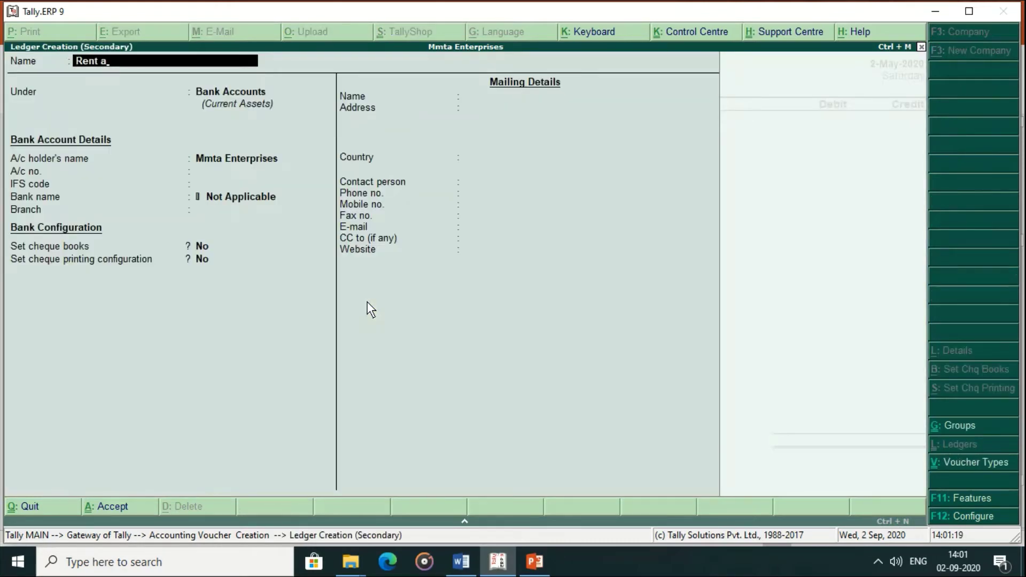
pyautogui.press('Return')
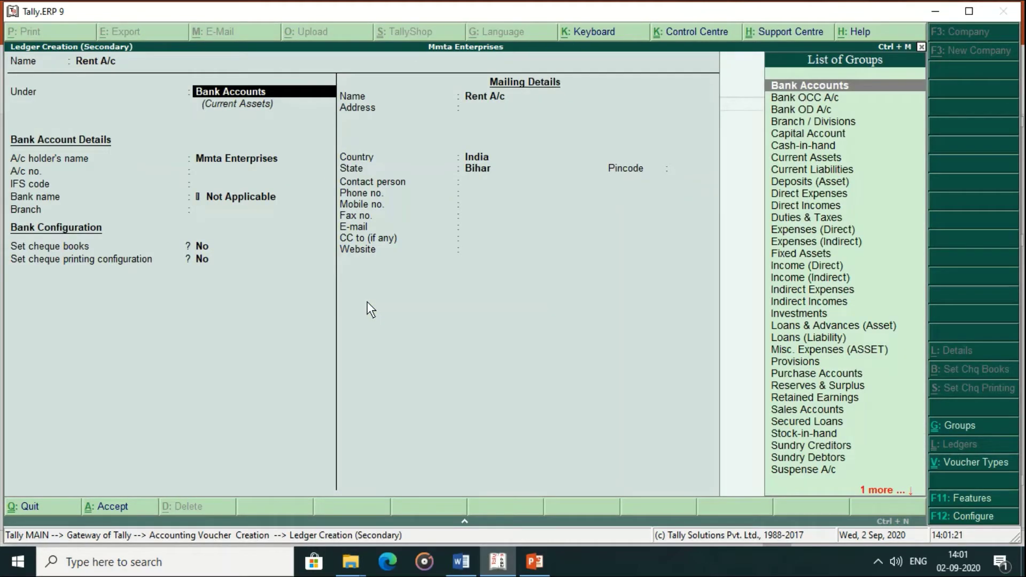
pyautogui.write('indirect exp')
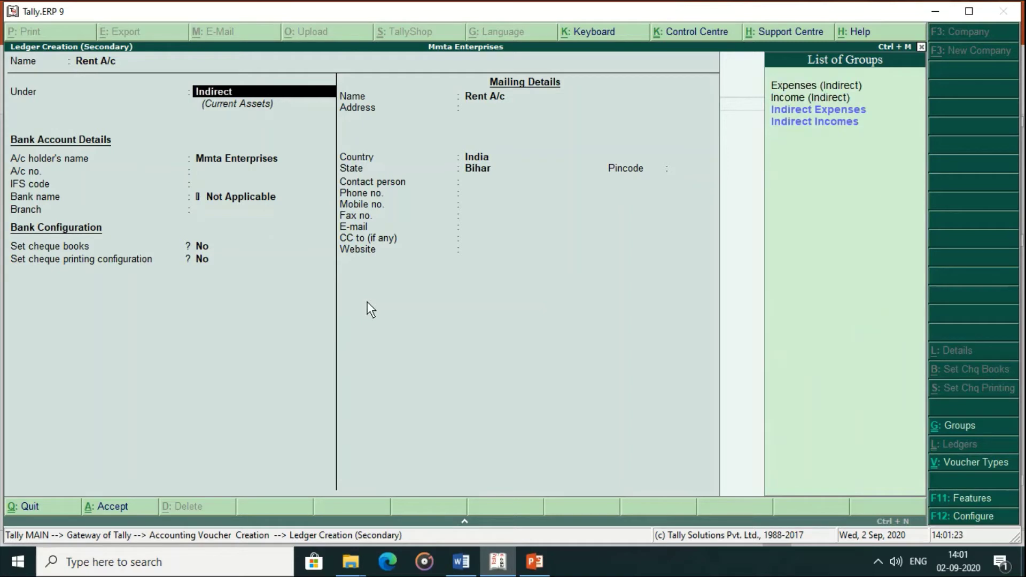
pyautogui.press('Return')
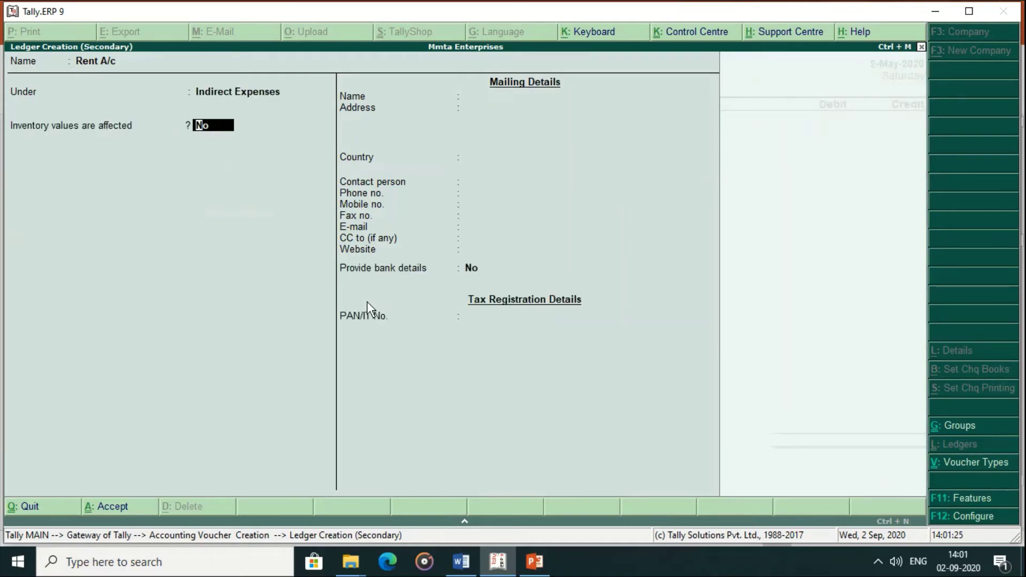
pyautogui.press('Return')
pyautogui.press('Return')
pyautogui.hotkey('ctrl', 'a')
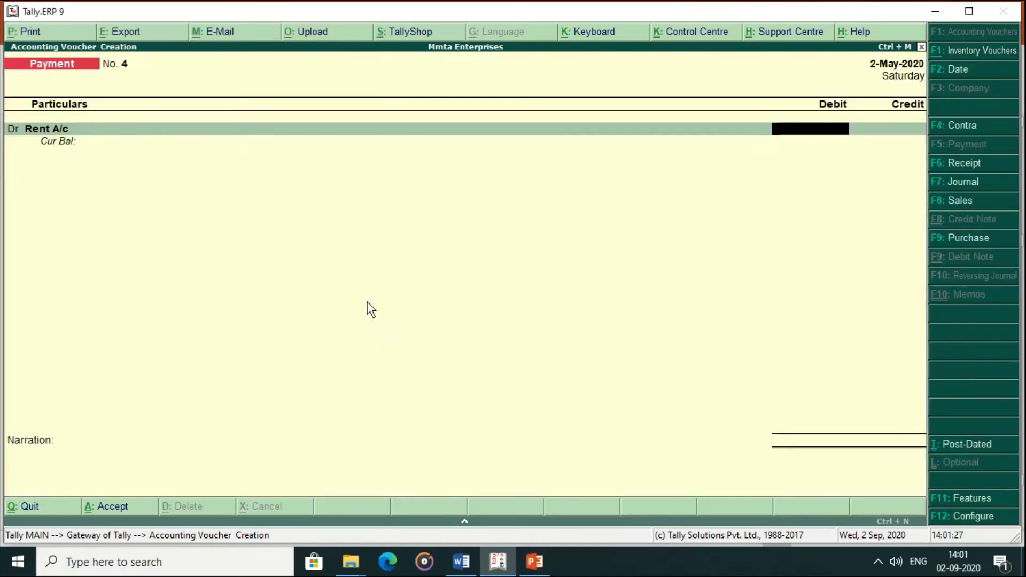
# Step: Debit Rent A/c with 5000 and credit HDFC Bank A/c by cheque 000003 dated 2-May-2020
pyautogui.write('5000')
pyautogui.press('Return')
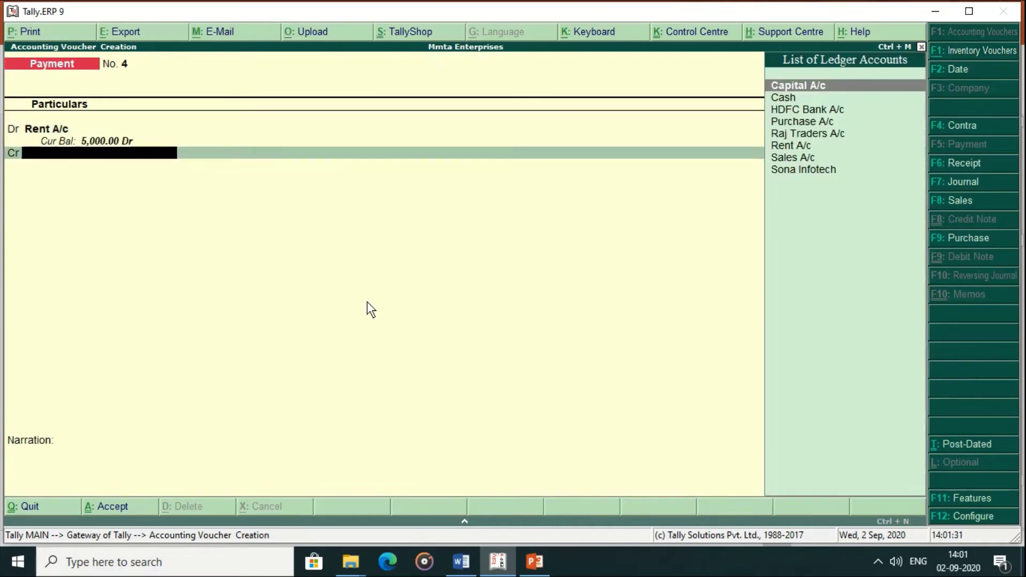
pyautogui.write('hdf')
pyautogui.press('Return')
pyautogui.press('Return')
pyautogui.press('Return')
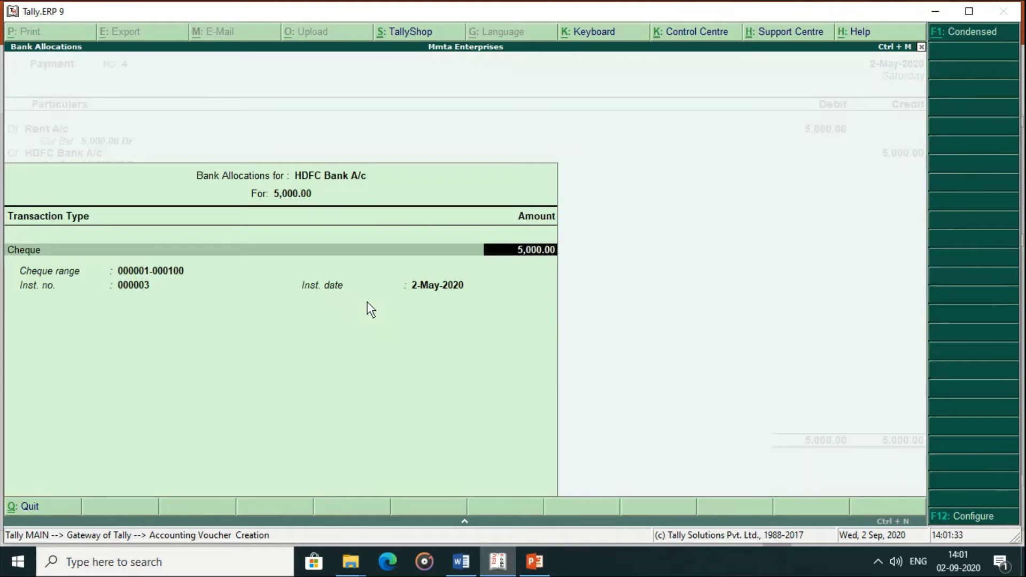
pyautogui.press('Return')
pyautogui.press('Return')
pyautogui.press('Return')
# Step: Save the rent payment voucher with a blank narration and decline printing its cheque
pyautogui.press('Return')
pyautogui.press('Return')
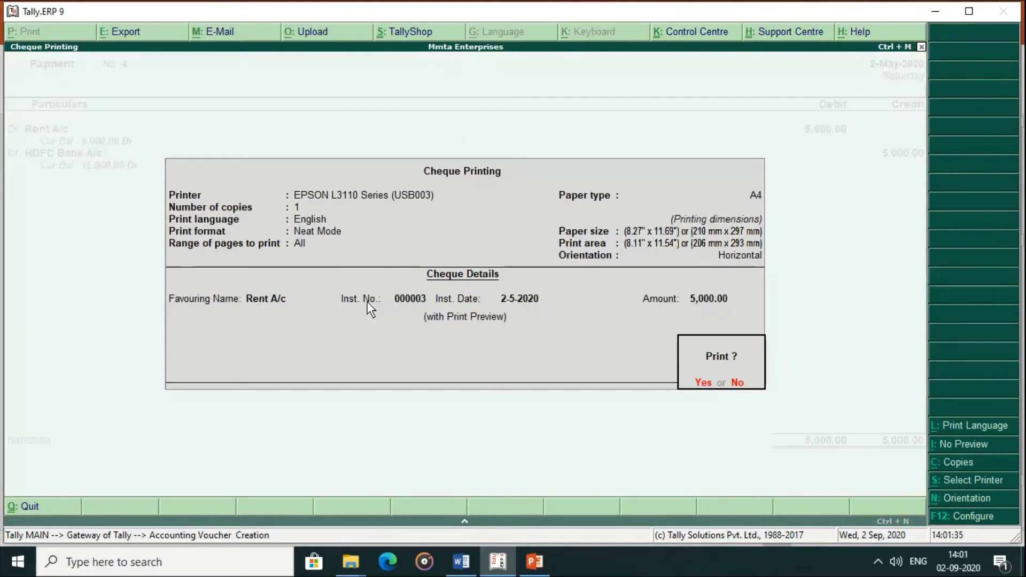
pyautogui.press('n')
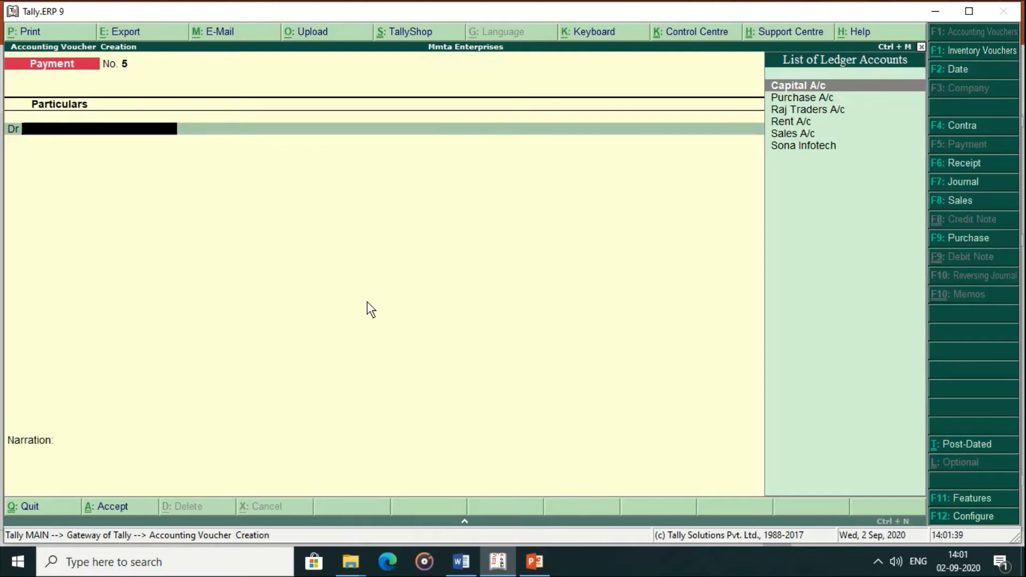
# Step: Leave voucher entry without saving and open the bank reconciliation for the HDFC Bank A/c ledger
pyautogui.press('Escape')
pyautogui.press('Return')
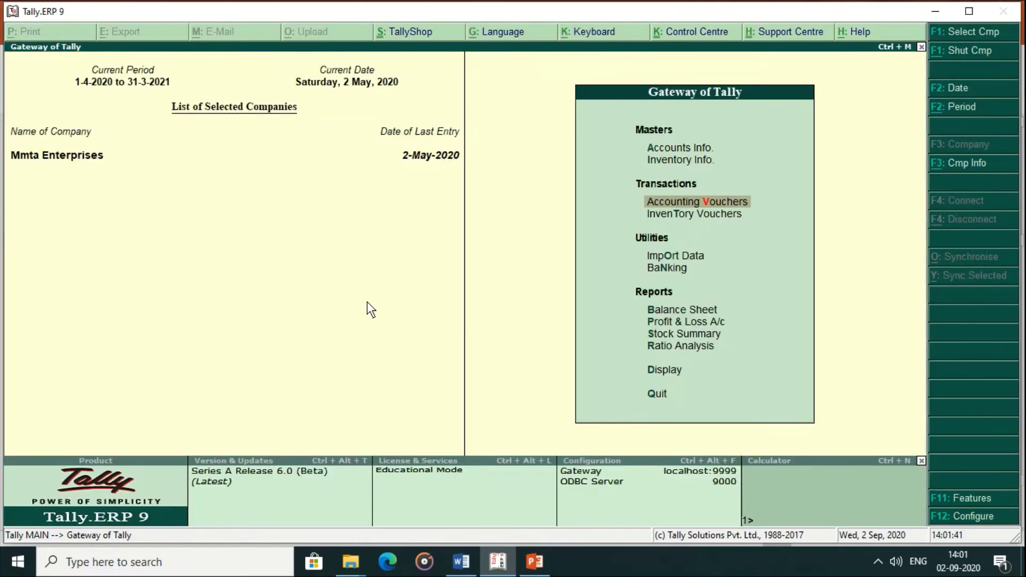
pyautogui.press('Down')
pyautogui.press('Down')
pyautogui.press('Down')
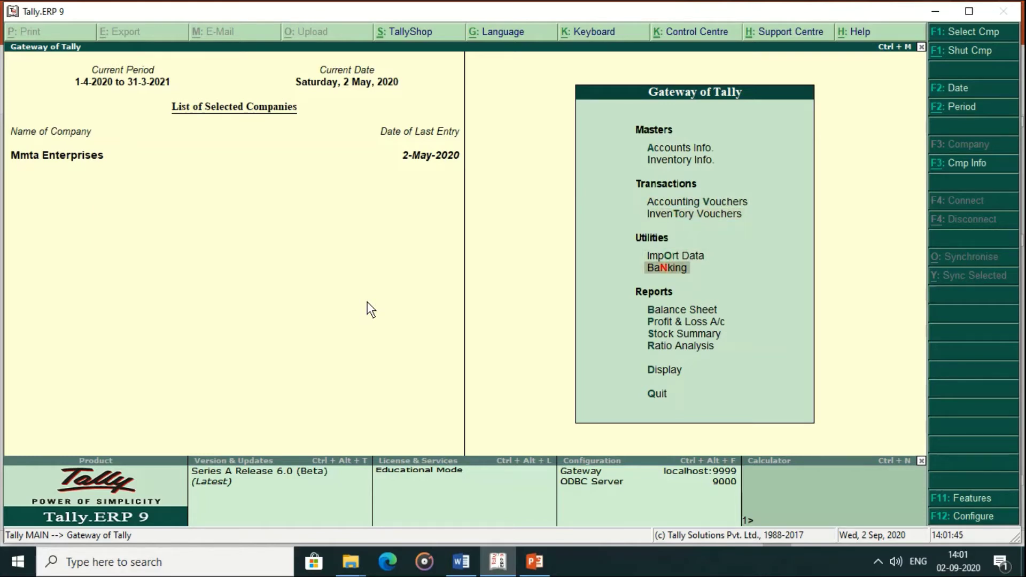
pyautogui.press('Return')
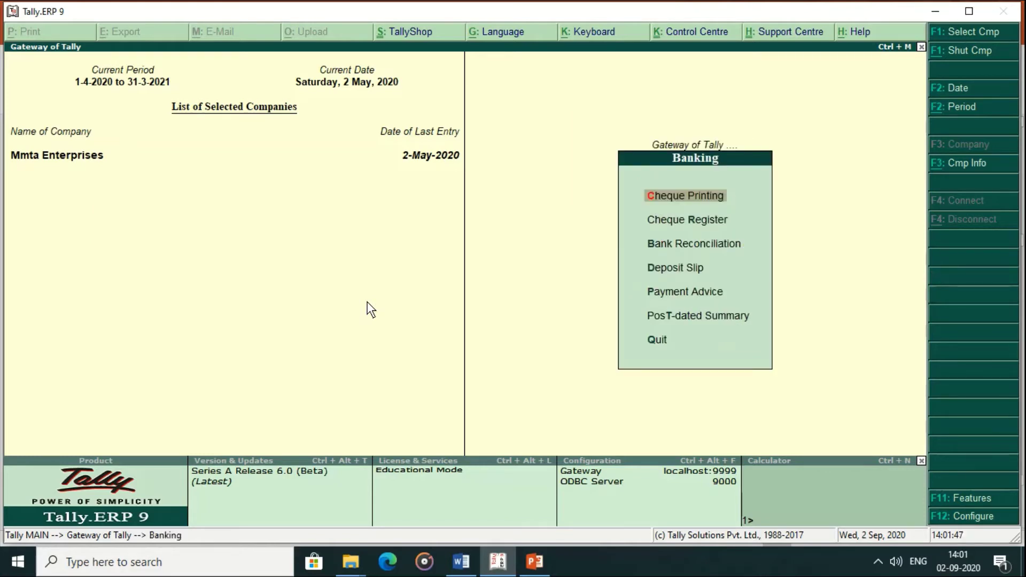
pyautogui.press('Down')
pyautogui.press('Down')
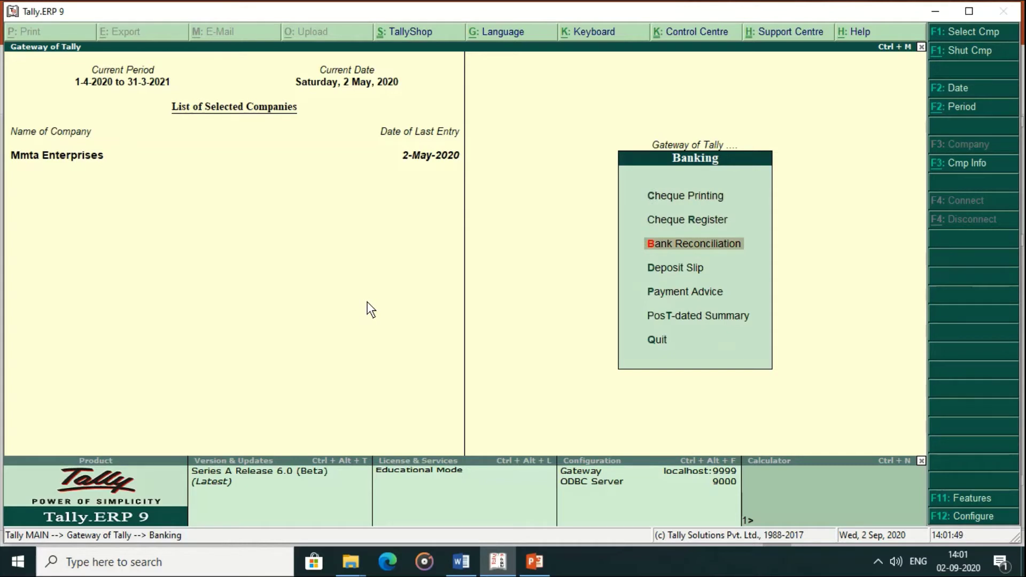
pyautogui.press('Return')
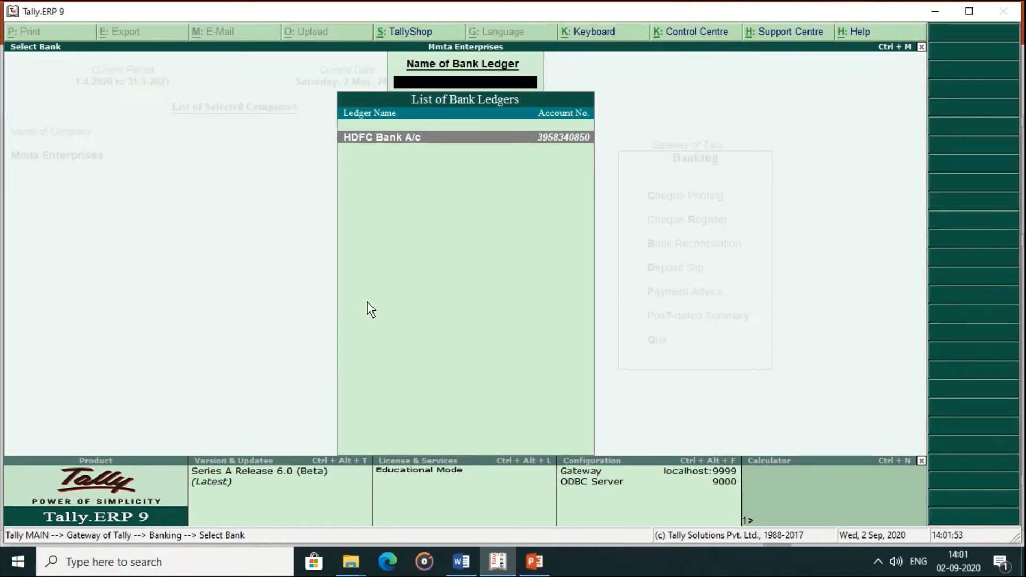
pyautogui.press('Return')
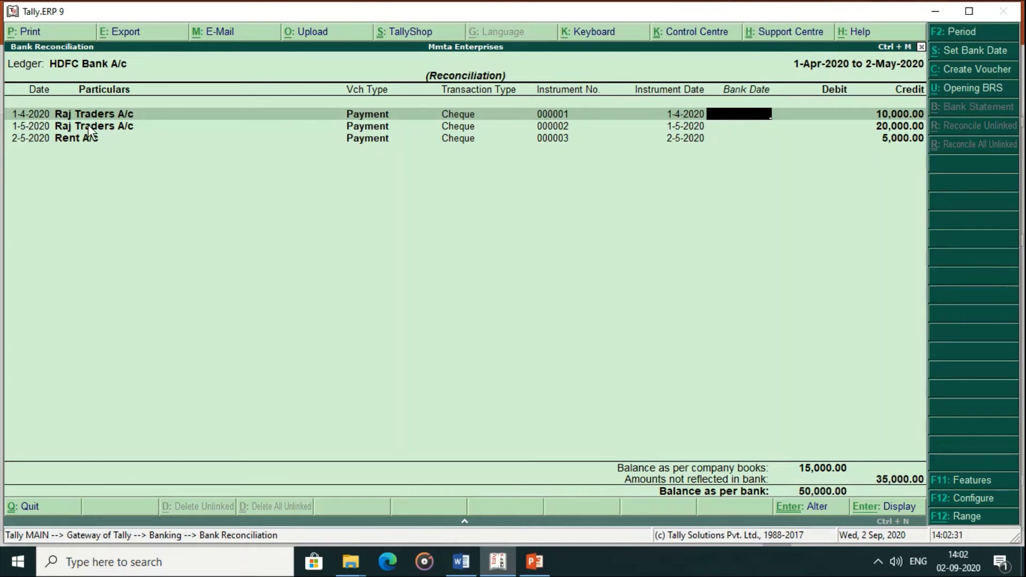
# Step: Enter bank dates 2-4-2020 for cheque 000001 and 2-5-2020 for cheque 000002, leave the rent cheque's blank, and accept the reconciliation
pyautogui.press('Down')
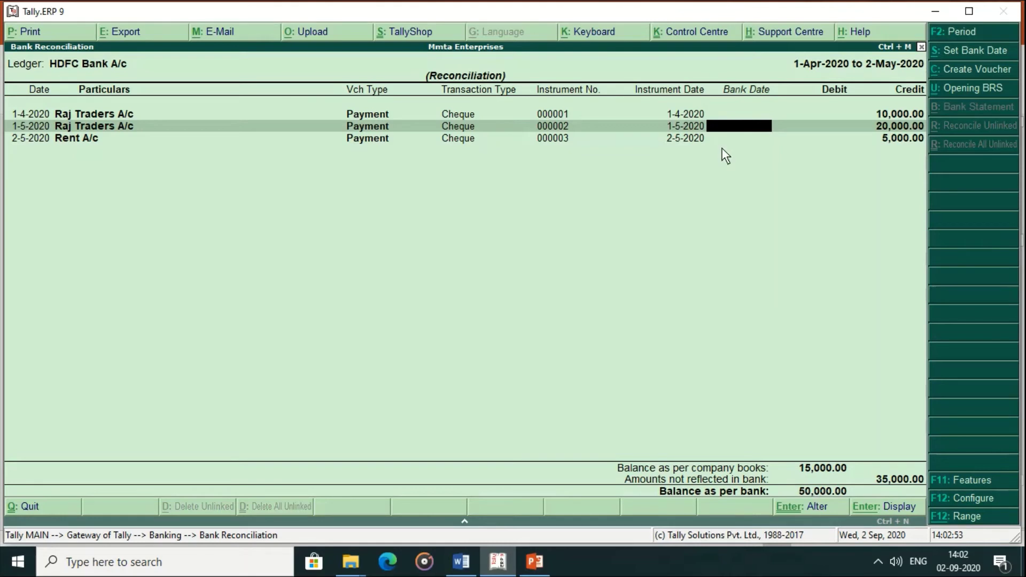
pyautogui.click(731, 115)
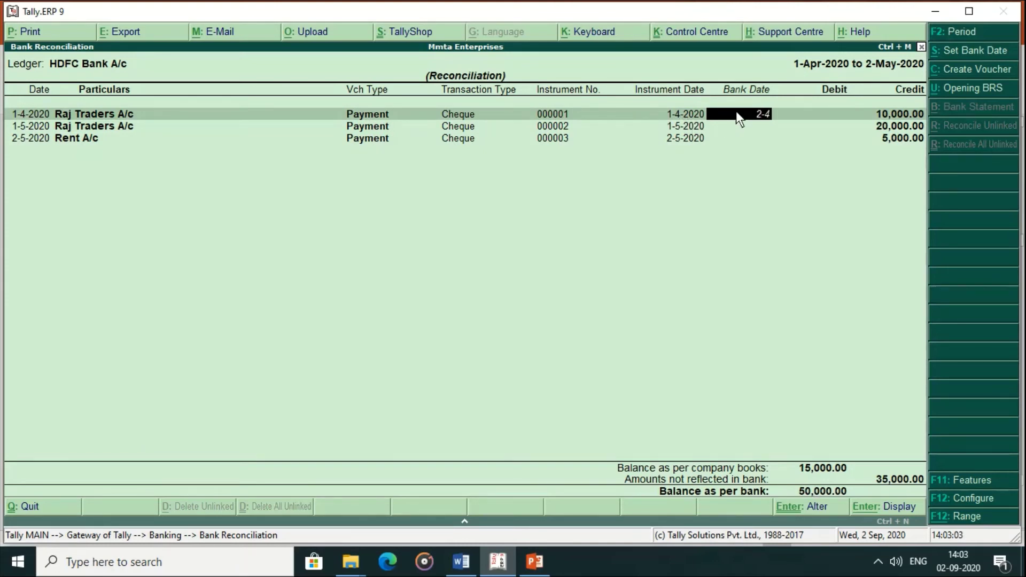
pyautogui.press('Return')
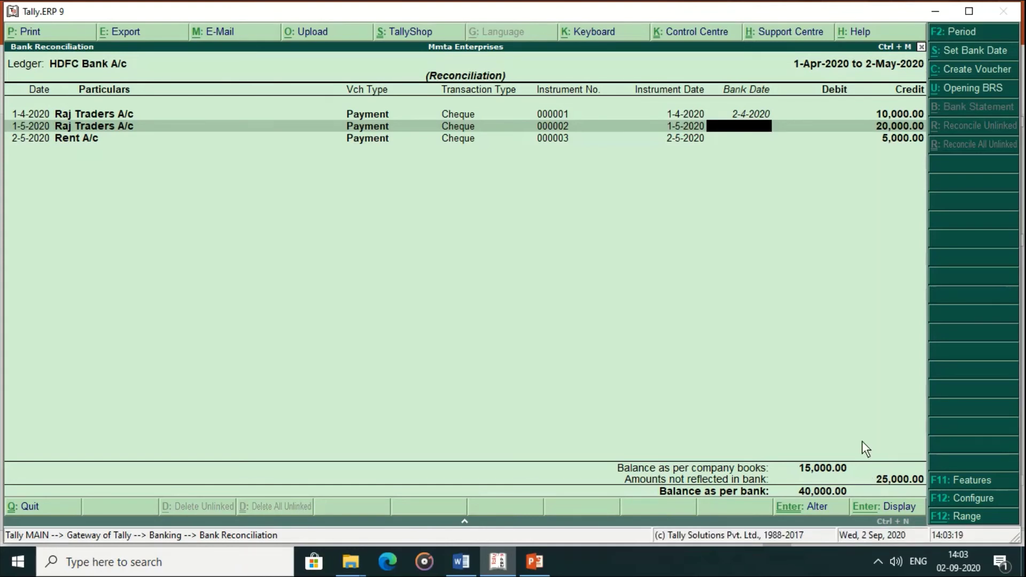
pyautogui.write('2-5')
pyautogui.press('Return')
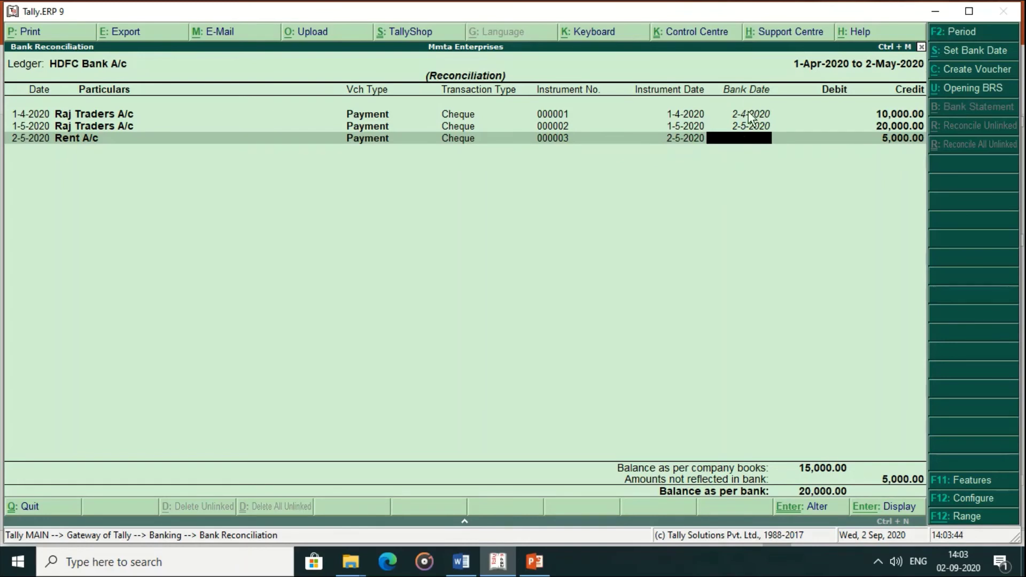
pyautogui.press('Return')
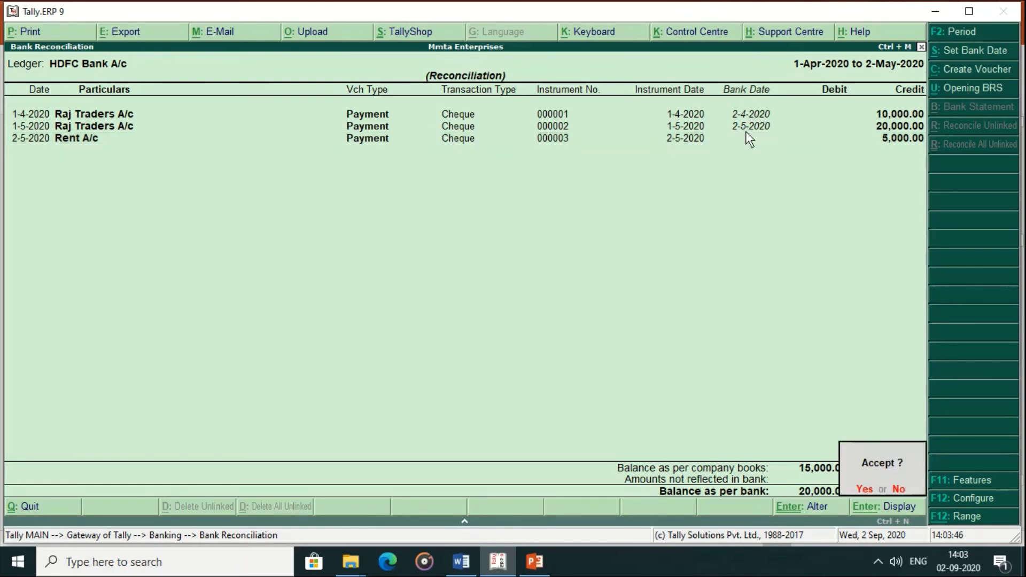
pyautogui.press('Return')
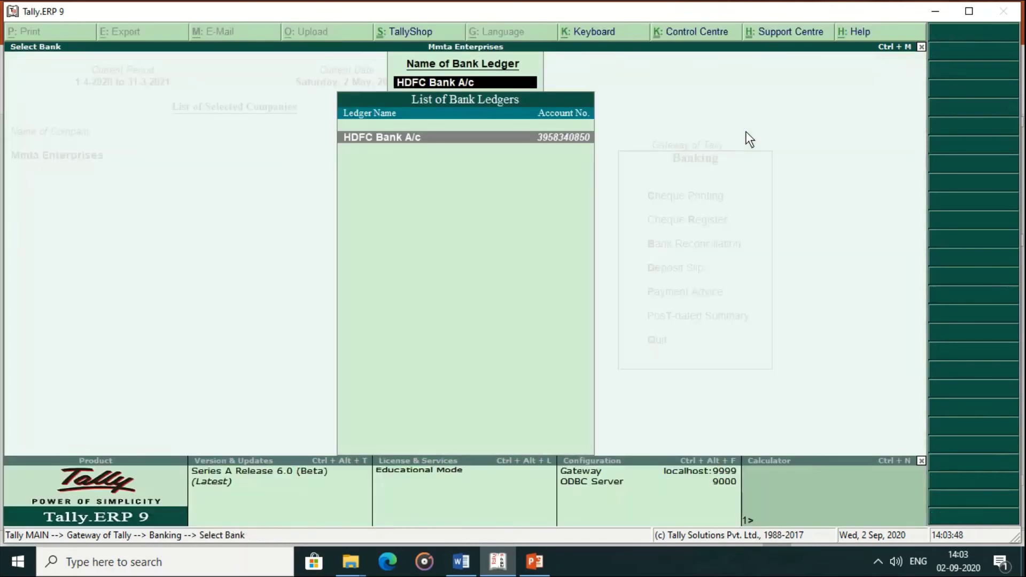
# Step: Reopen the HDFC Bank A/c reconciliation, set the Rent A/c cheque's bank date to 1-6-2020, and accept it
pyautogui.press('Return')
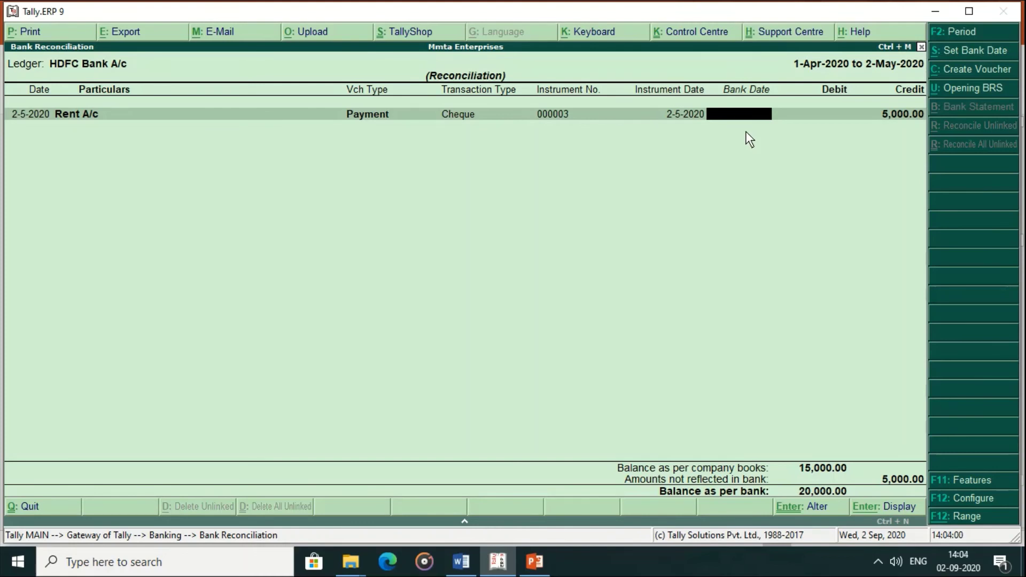
pyautogui.write('5')
pyautogui.press('Return')
pyautogui.press('Return')
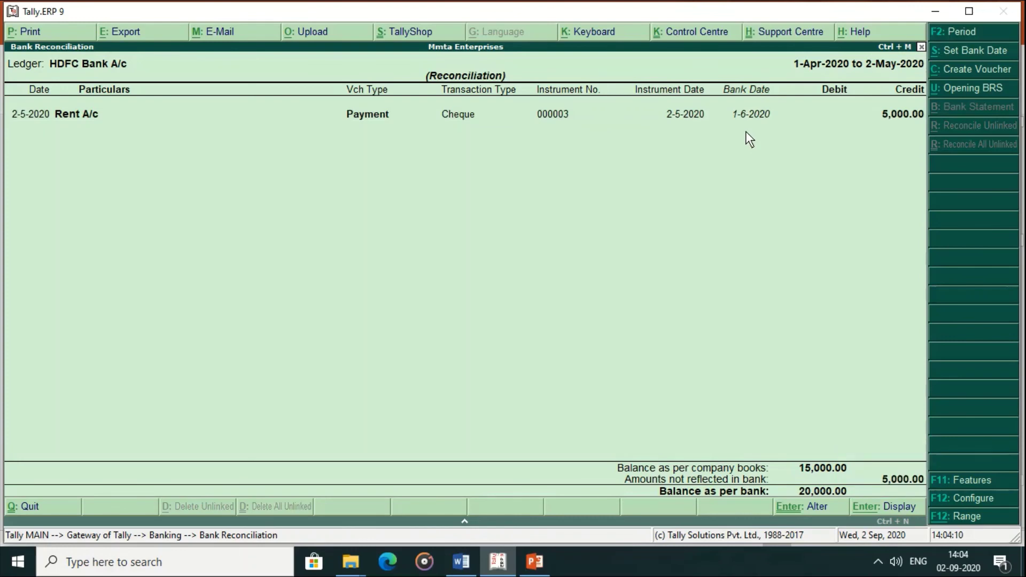
pyautogui.press('Return')
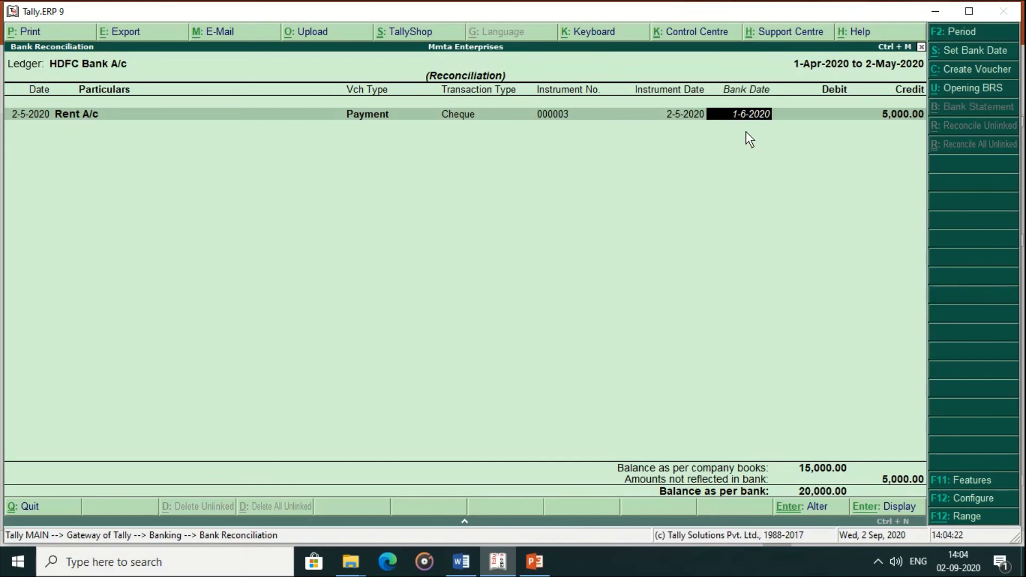
pyautogui.press('Return')
pyautogui.press('Return')
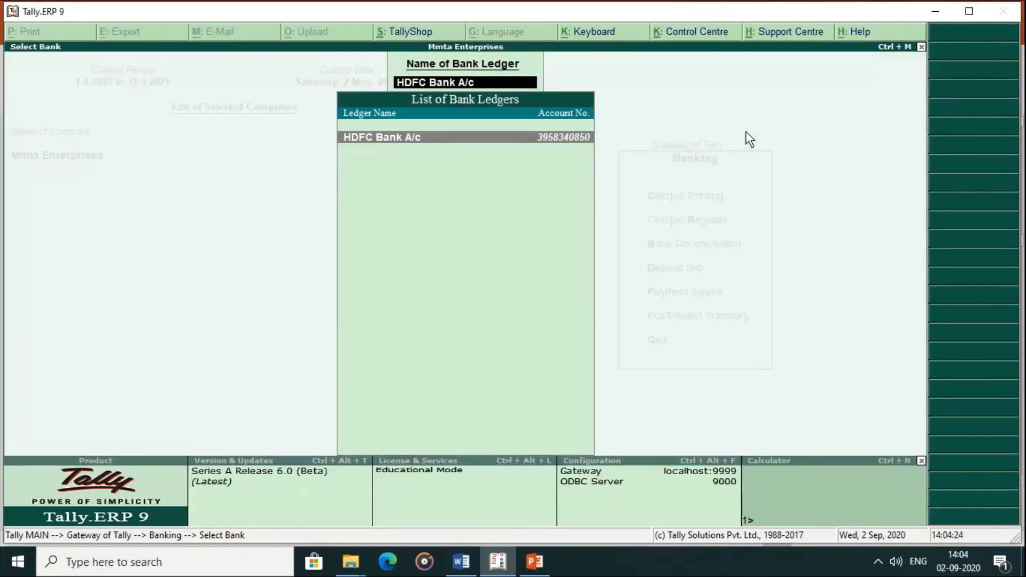
# Step: Reopen the HDFC Bank A/c reconciliation and change its period to run from 1-4-2020 to 1-7-2020
pyautogui.press('Return')
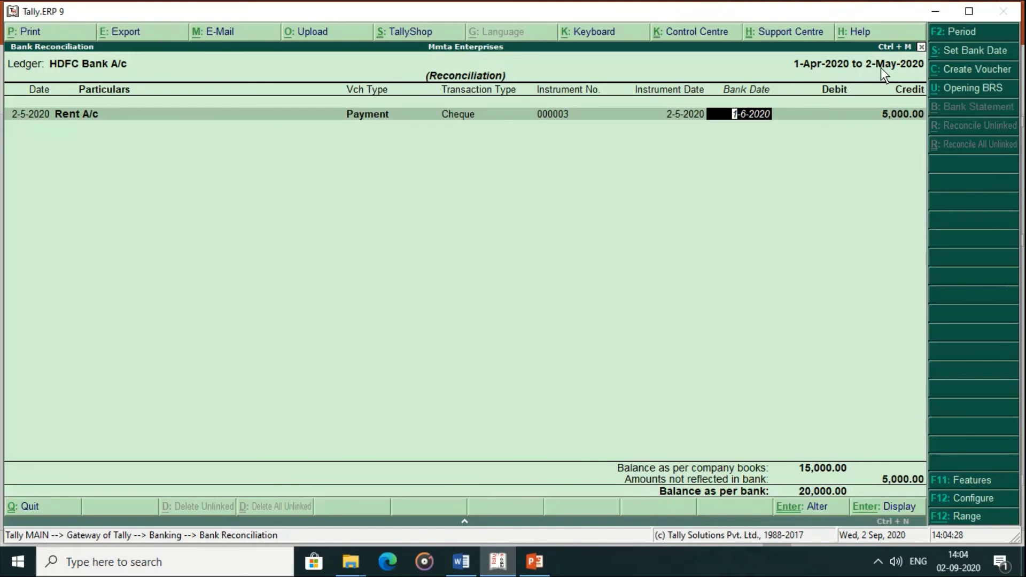
pyautogui.click(961, 32)
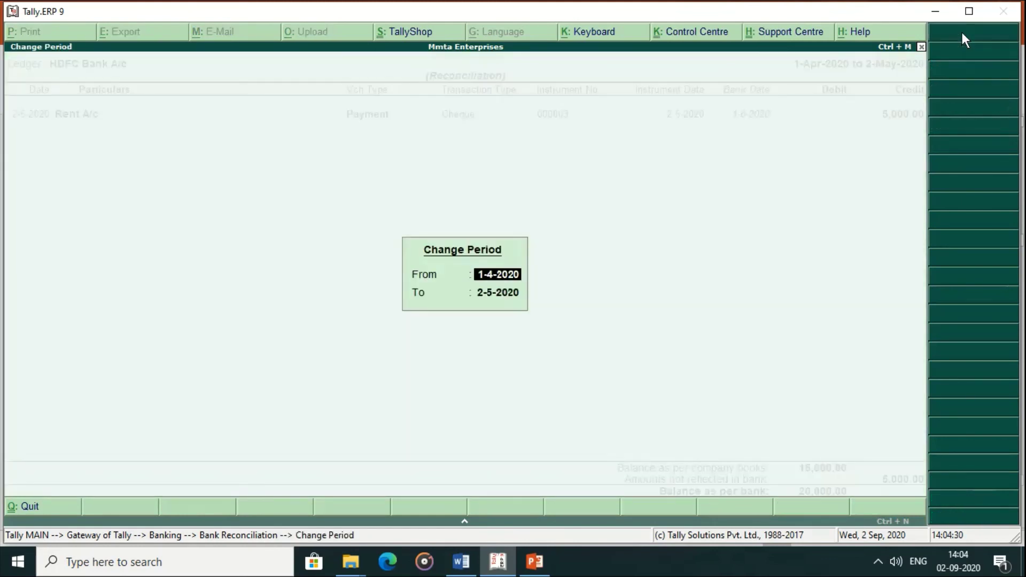
pyautogui.press('Return')
pyautogui.write('1')
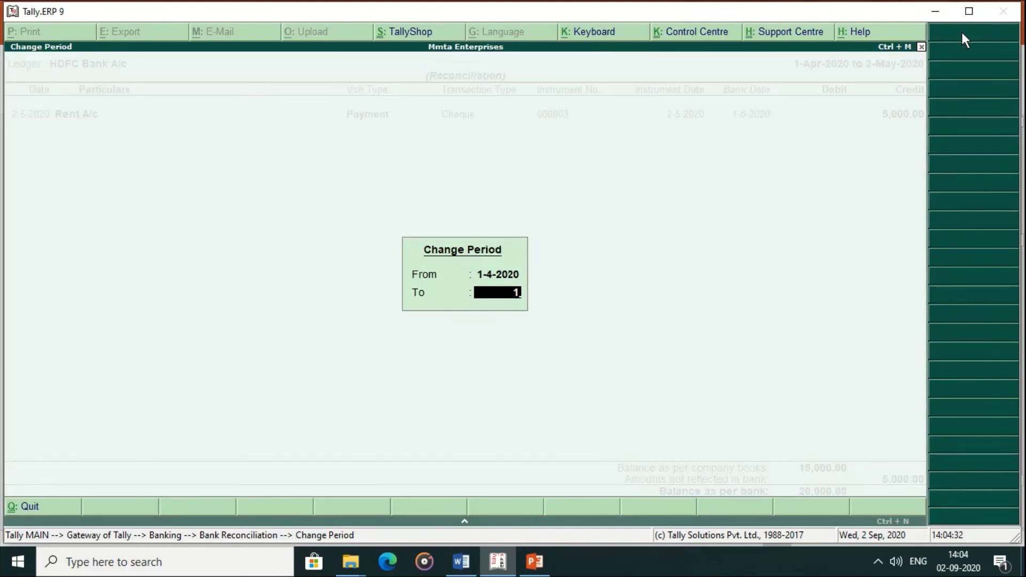
pyautogui.write('-7')
pyautogui.press('Return')
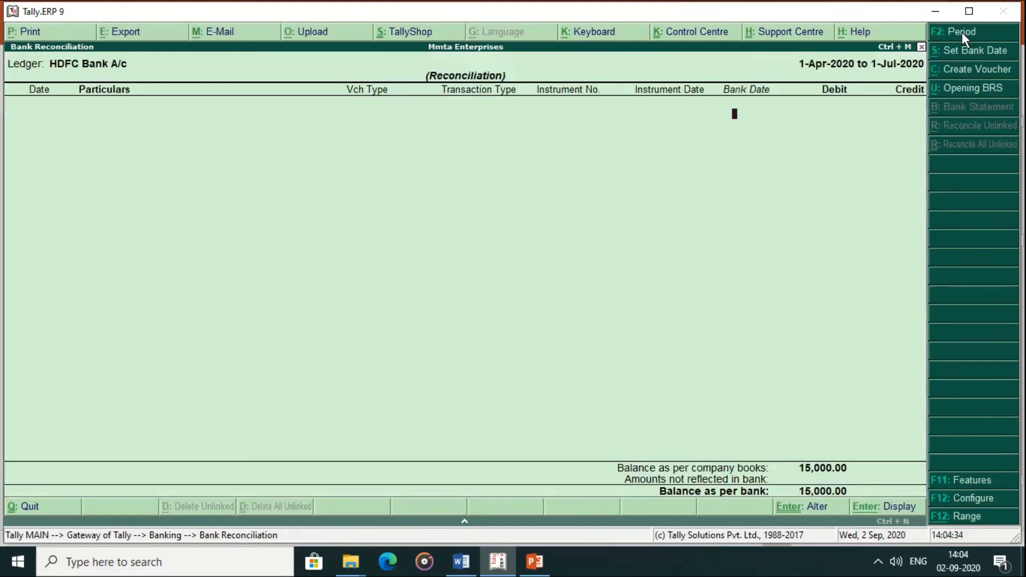